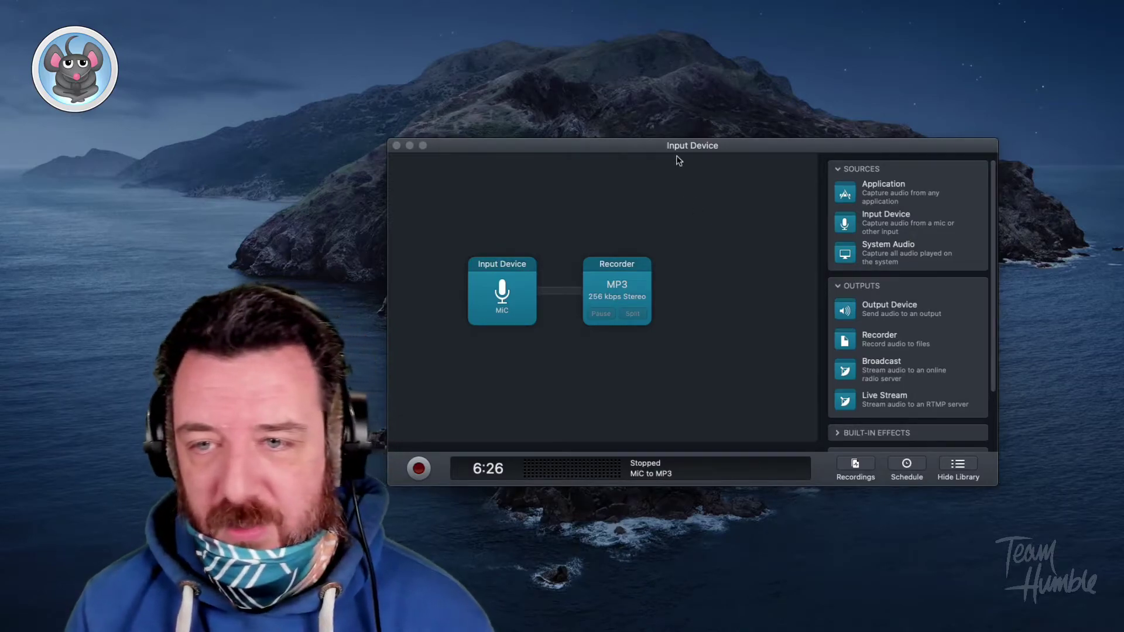
Step: Bring the Input Device session window to the front and shift it slightly left
{"action": "left_click", "coordinate": [660, 148]}
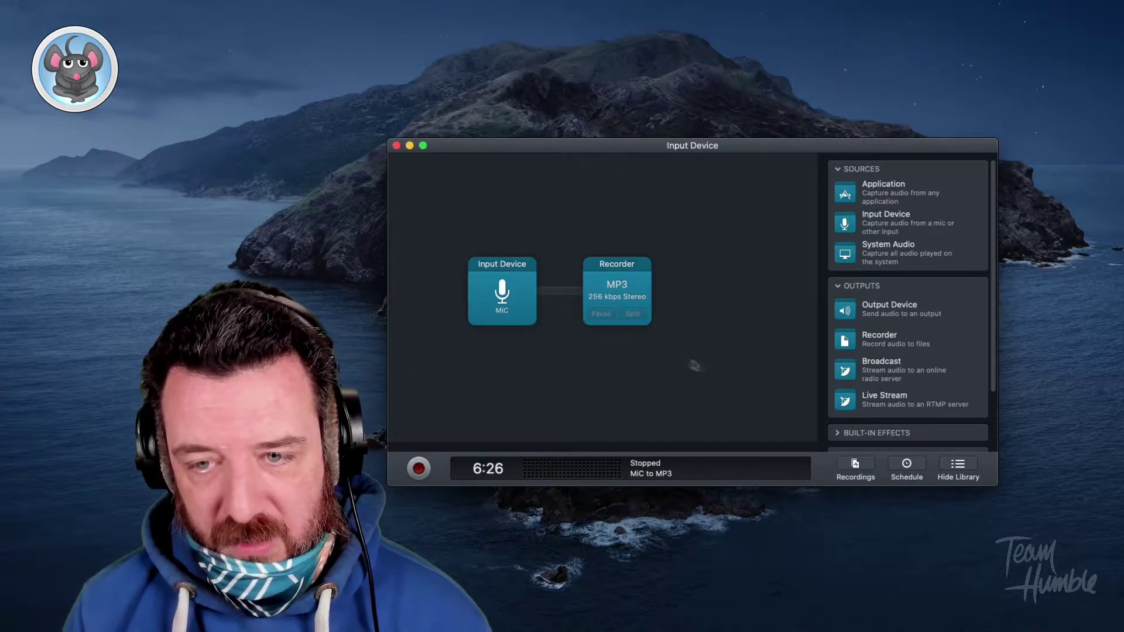
{"action": "left_click_drag", "start_coordinate": [603, 149], "coordinate": [605, 150]}
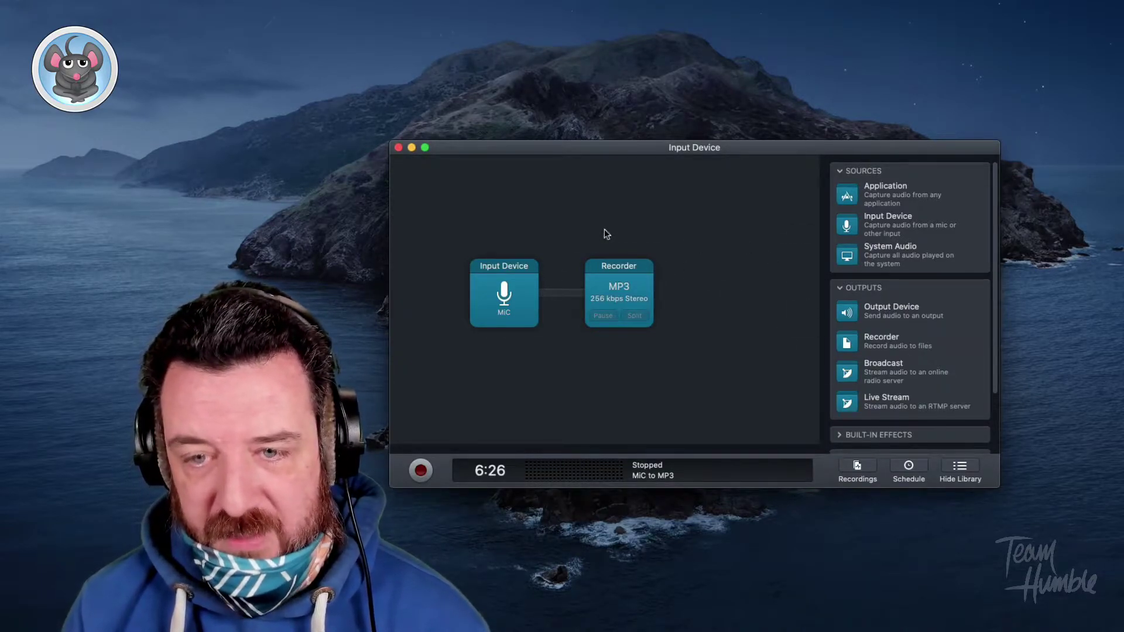
{"action": "left_click_drag", "start_coordinate": [477, 150], "coordinate": [433, 153]}
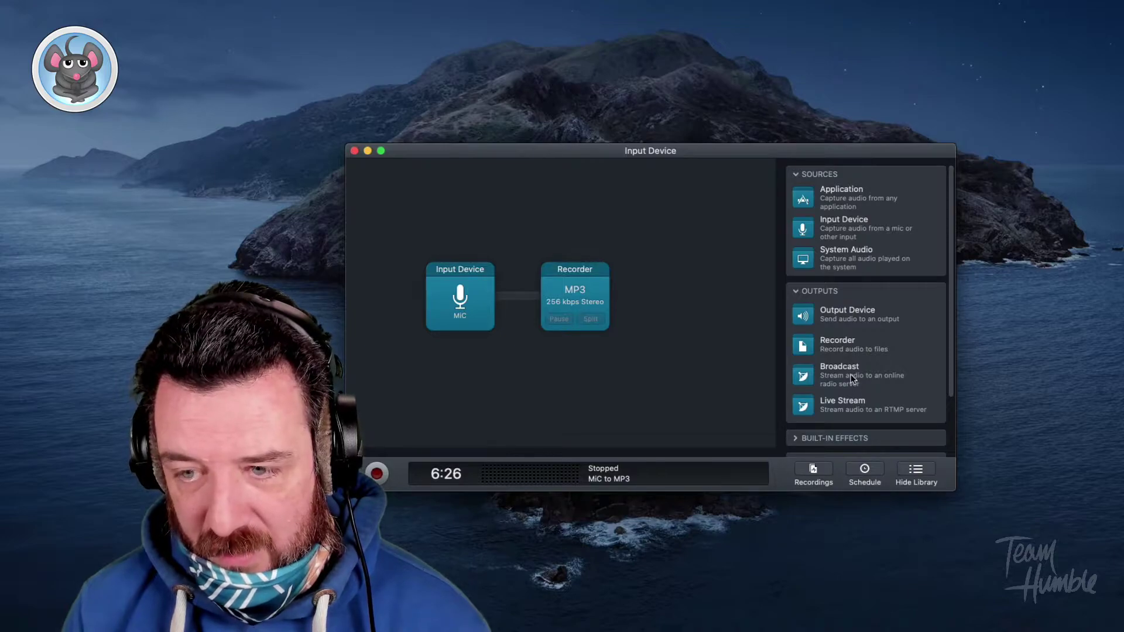
{"action": "left_click_drag", "start_coordinate": [851, 379], "coordinate": [663, 296]}
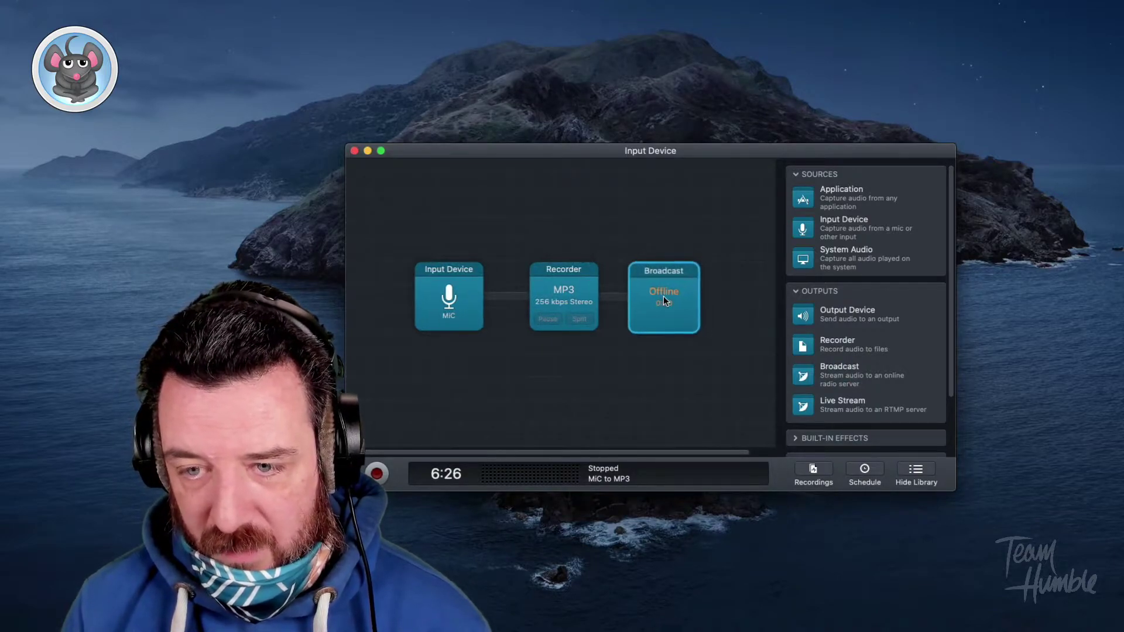
{"action": "left_click", "coordinate": [678, 309]}
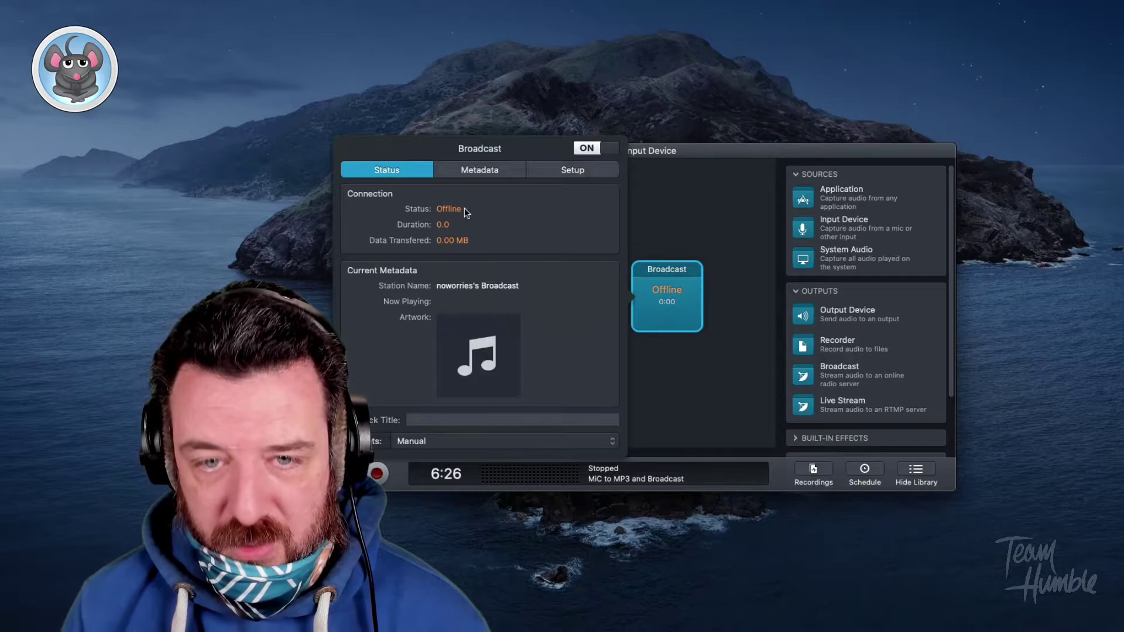
{"action": "left_click", "coordinate": [460, 441]}
{"action": "left_click", "coordinate": [485, 173]}
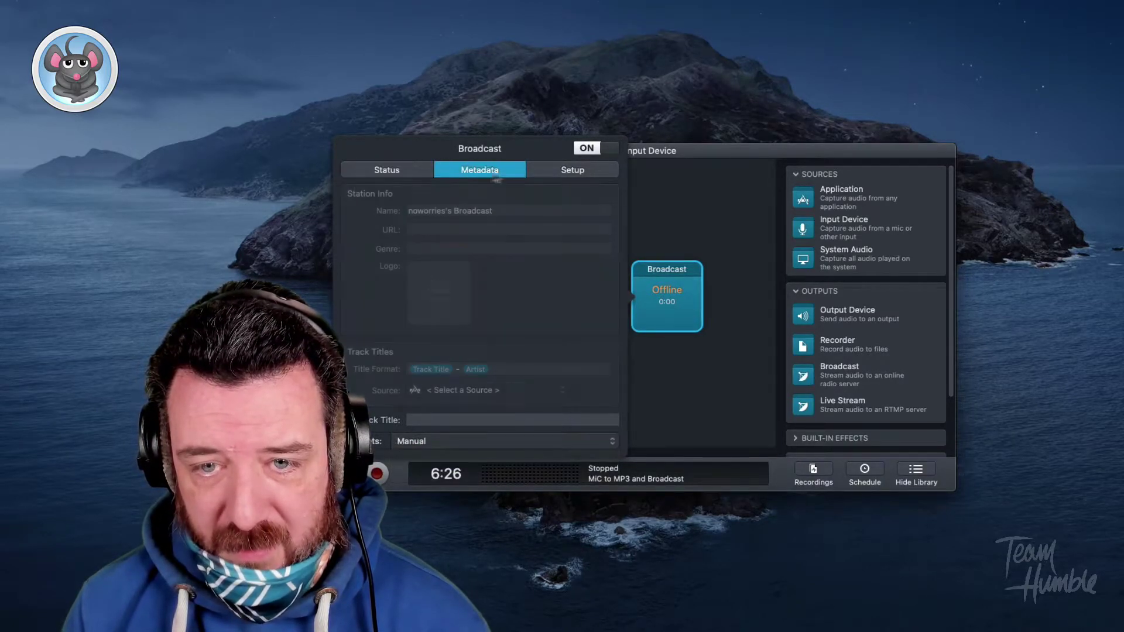
{"action": "left_click", "coordinate": [571, 170]}
{"action": "left_click", "coordinate": [459, 219]}
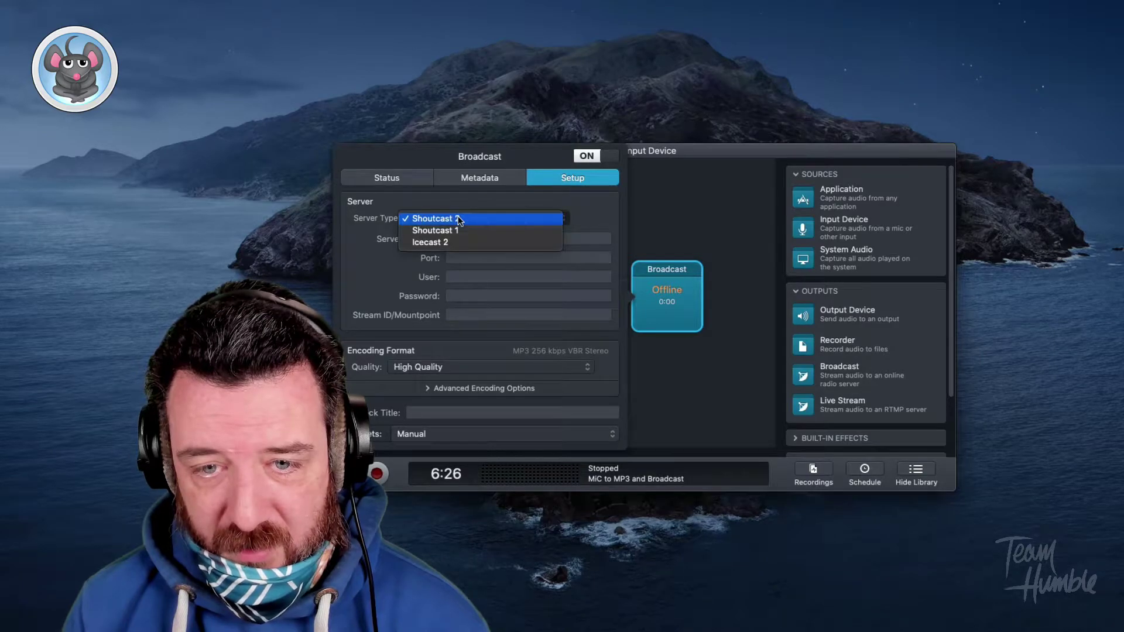
{"action": "left_click", "coordinate": [590, 212]}
{"action": "left_click", "coordinate": [478, 219]}
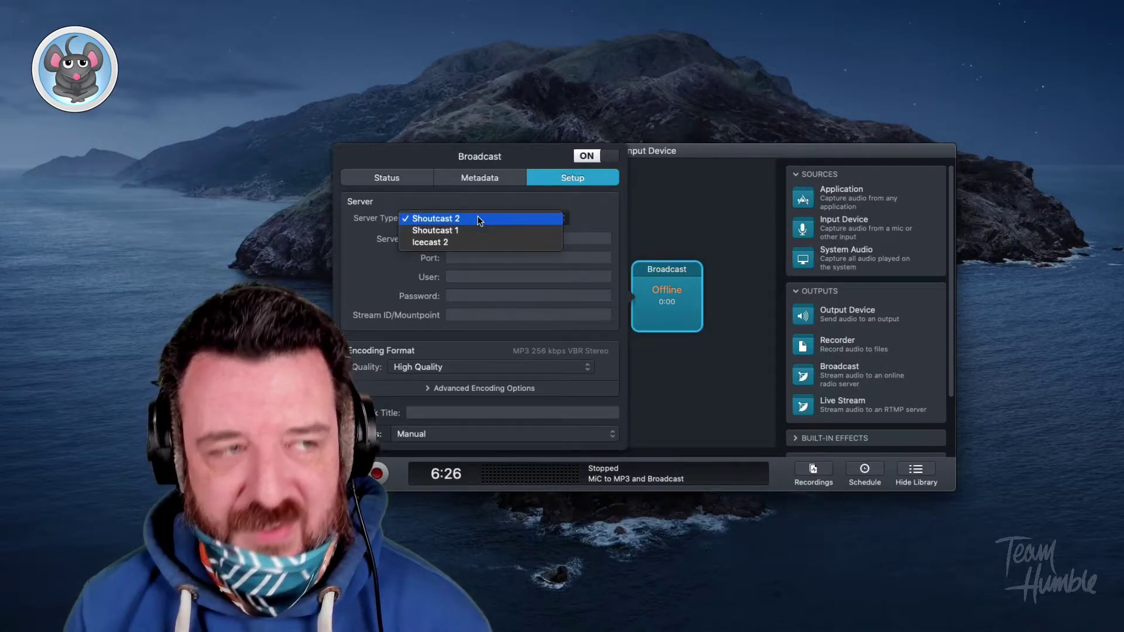
{"action": "left_click", "coordinate": [590, 212]}
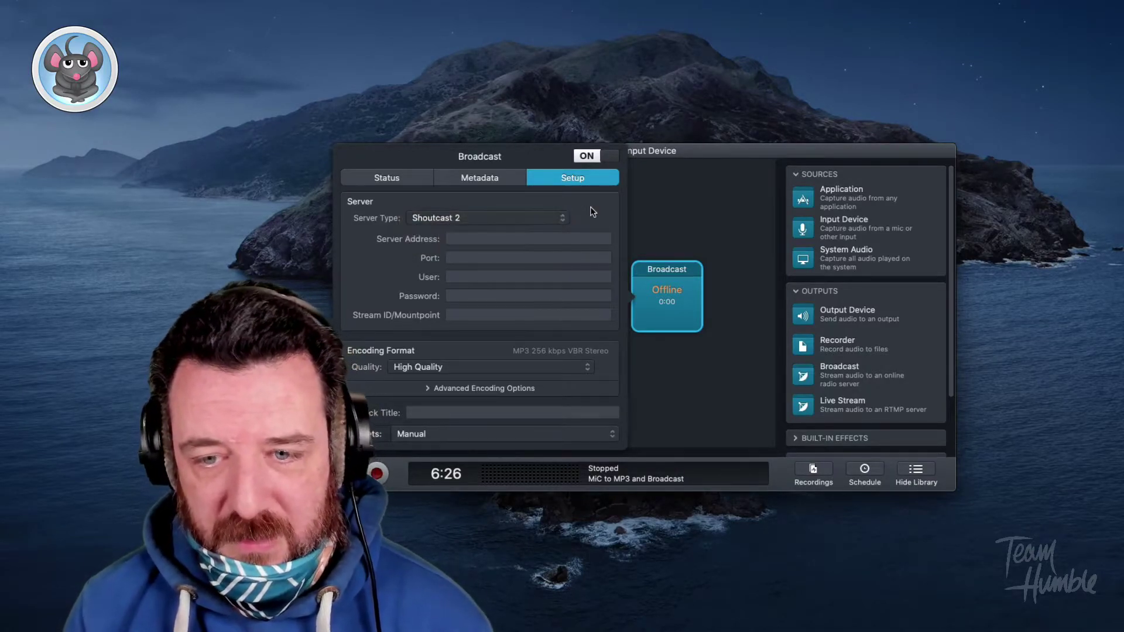
{"action": "left_click", "coordinate": [660, 194]}
{"action": "right_click", "coordinate": [669, 291]}
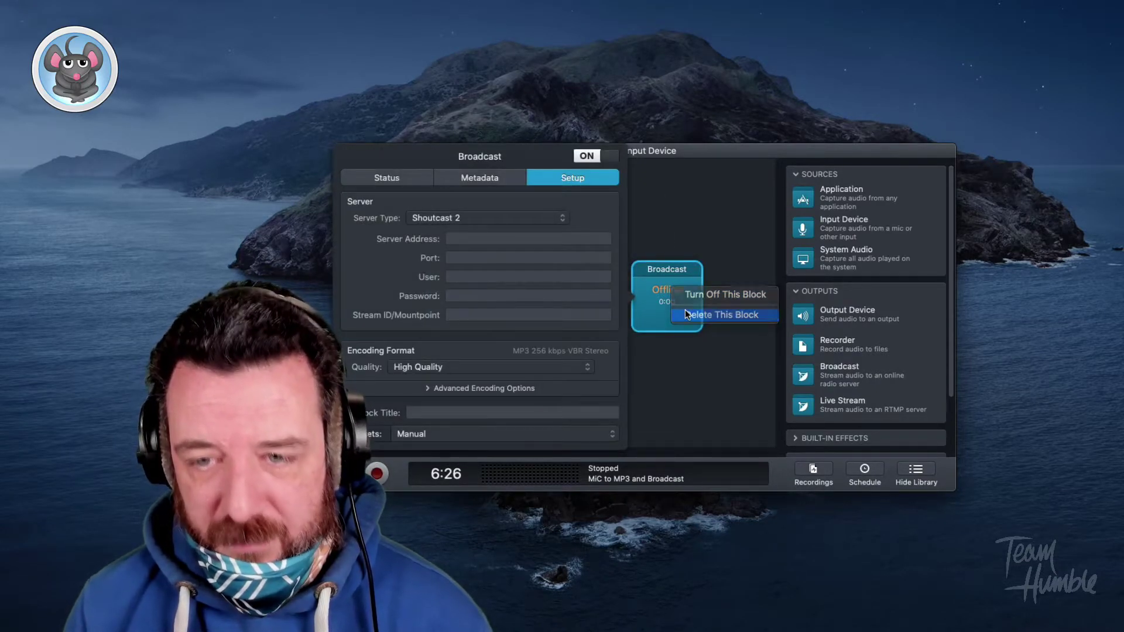
{"action": "left_click", "coordinate": [684, 309]}
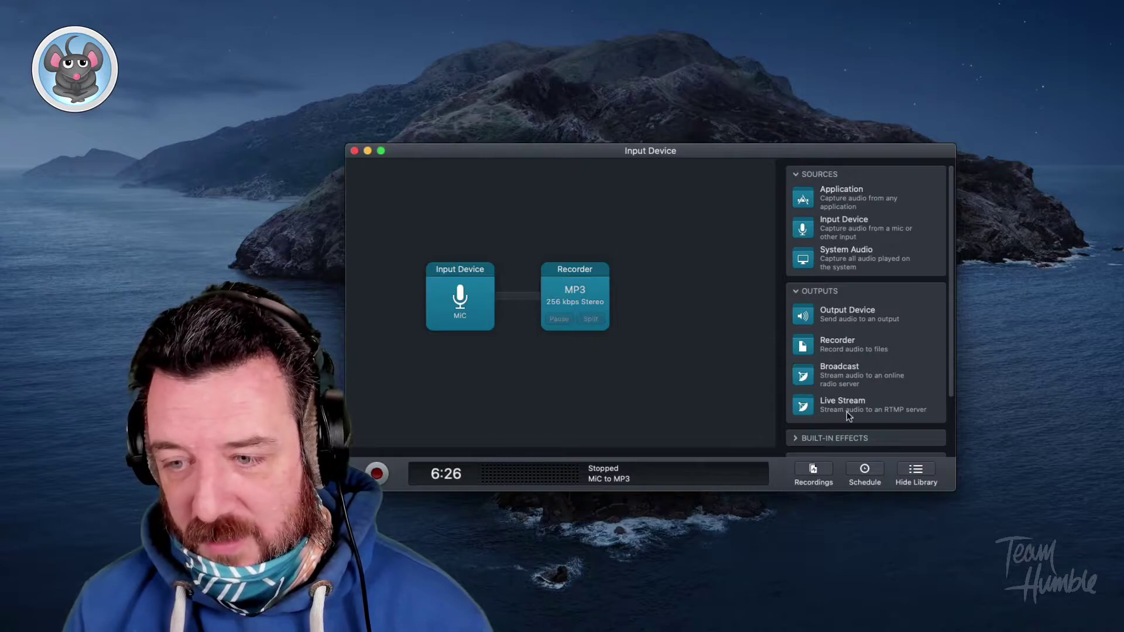
Step: Place a Live Stream output block on the canvas right after the MP3 Recorder
{"action": "left_click_drag", "start_coordinate": [847, 413], "coordinate": [673, 298]}
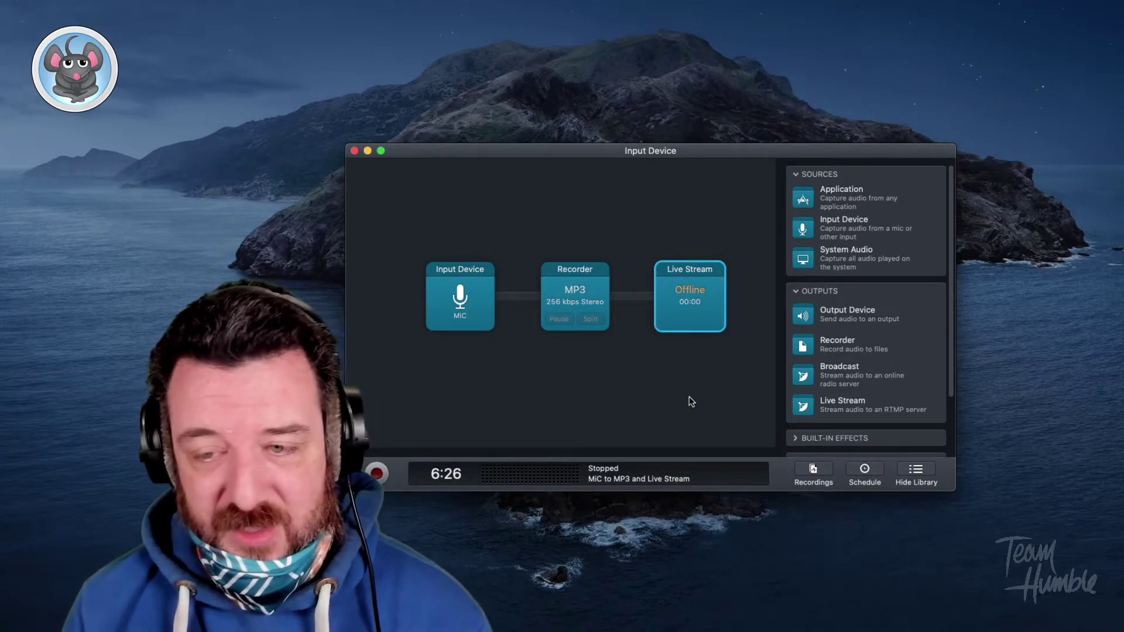
Step: Review the Live Stream settings, keeping the Oscilloscope visualizer, and set quality to Best Quality (6-7 Mbps)
{"action": "left_click", "coordinate": [687, 297]}
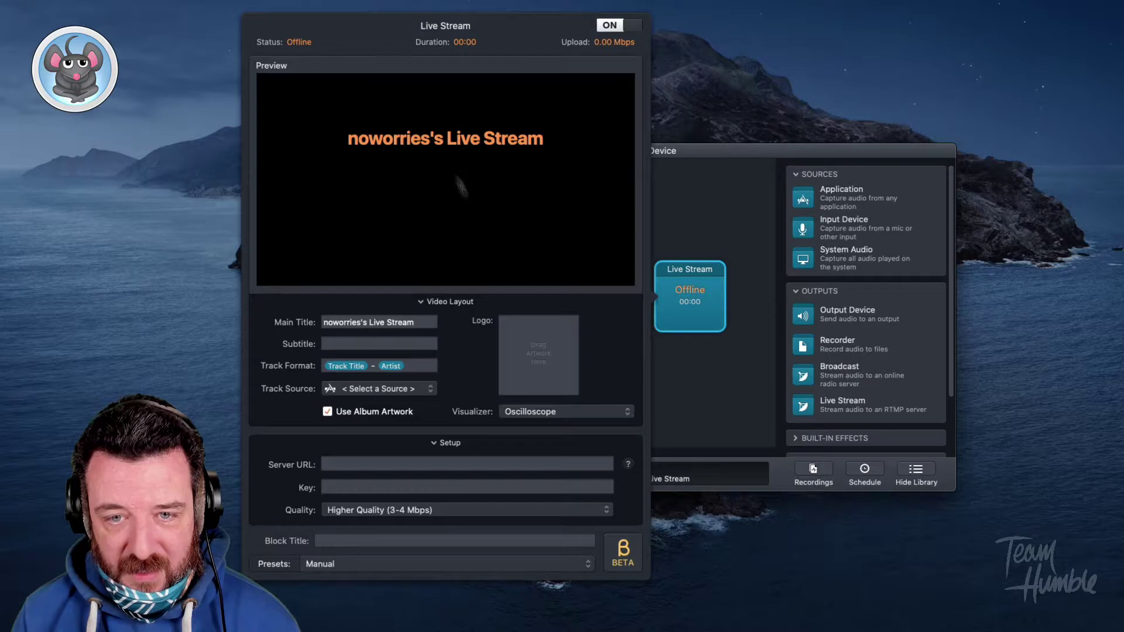
{"action": "left_click_drag", "start_coordinate": [502, 371], "coordinate": [527, 344]}
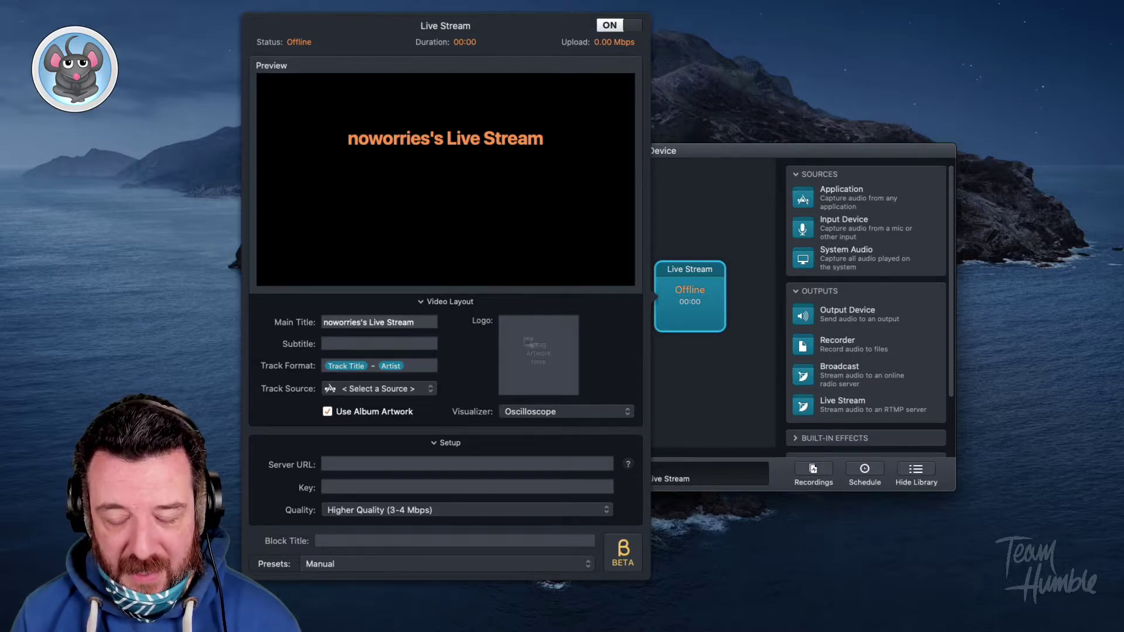
{"action": "left_click", "coordinate": [540, 412]}
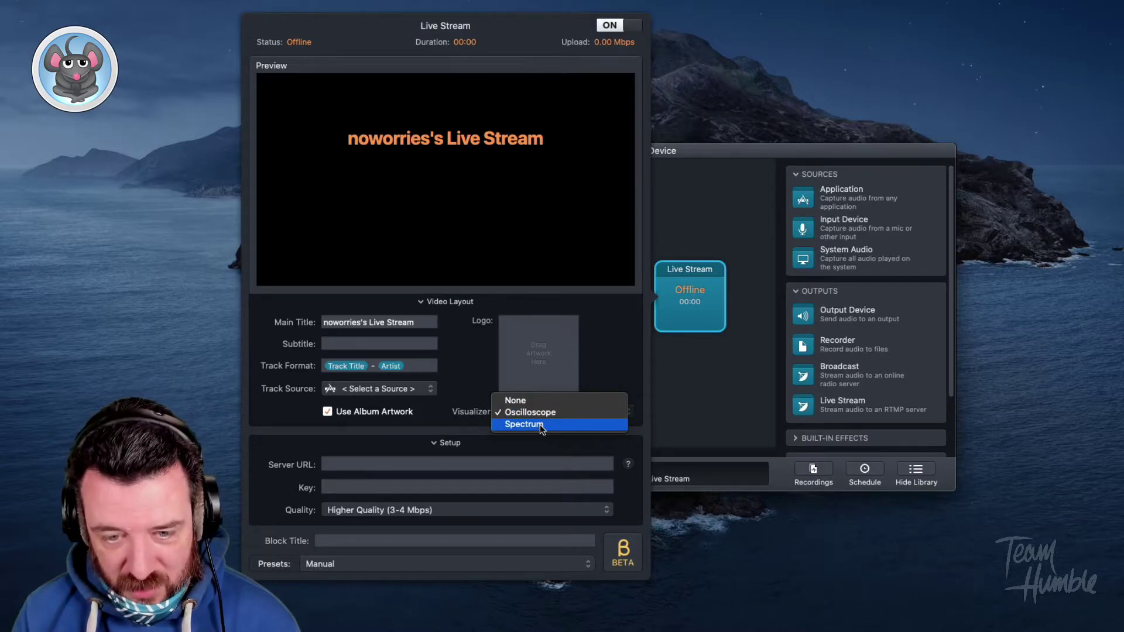
{"action": "left_click", "coordinate": [428, 391]}
{"action": "left_click", "coordinate": [428, 390]}
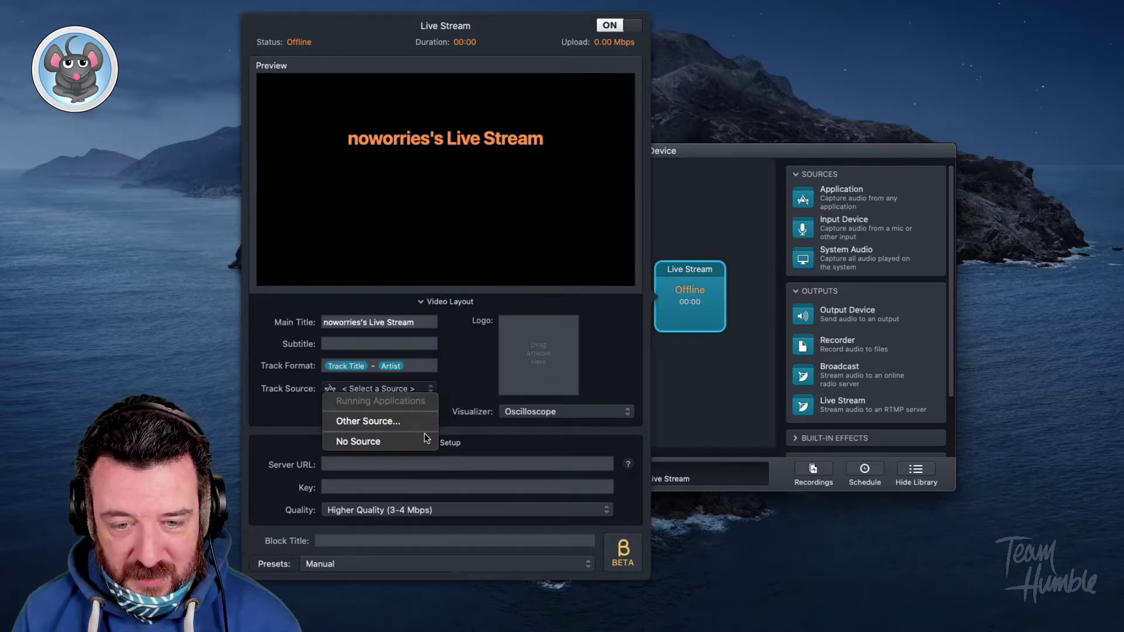
{"action": "left_click", "coordinate": [459, 384]}
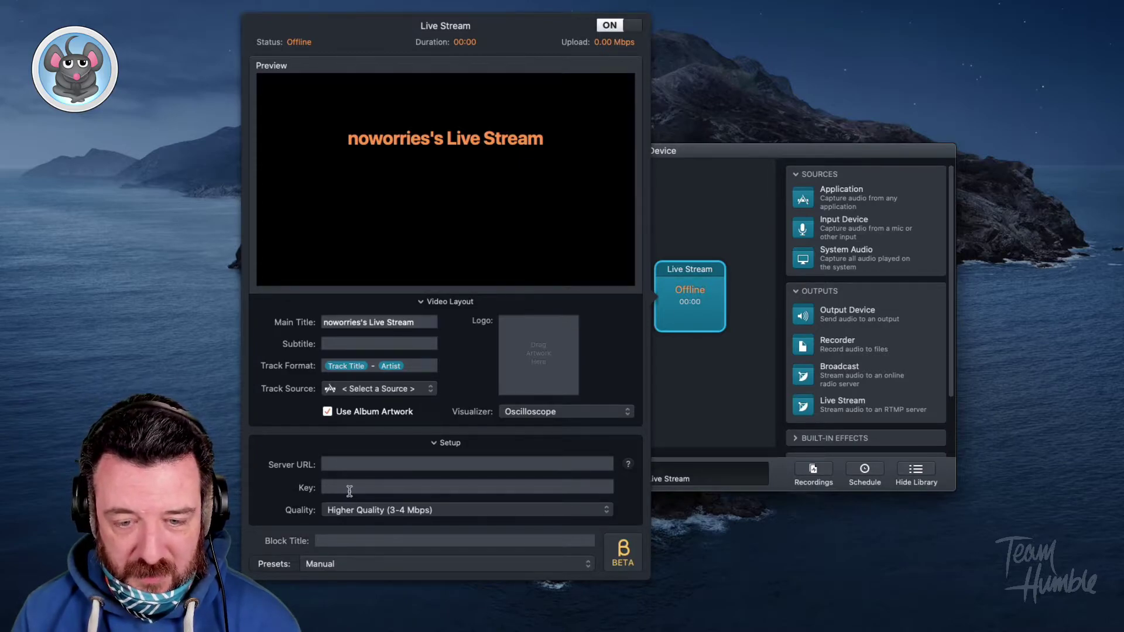
{"action": "left_click", "coordinate": [367, 511]}
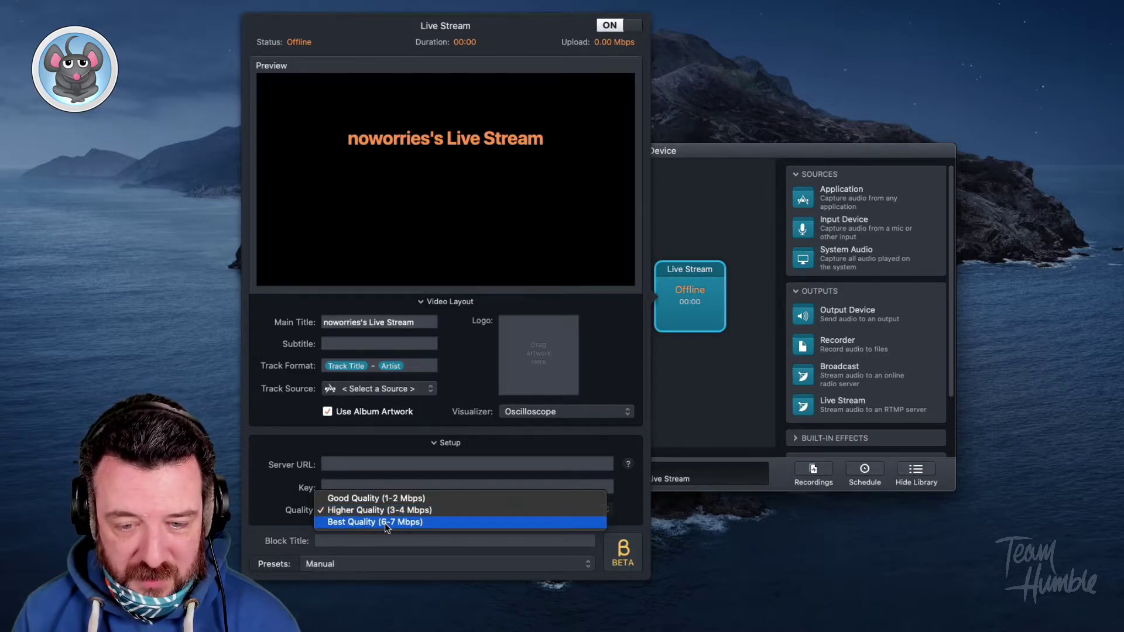
{"action": "left_click", "coordinate": [384, 522]}
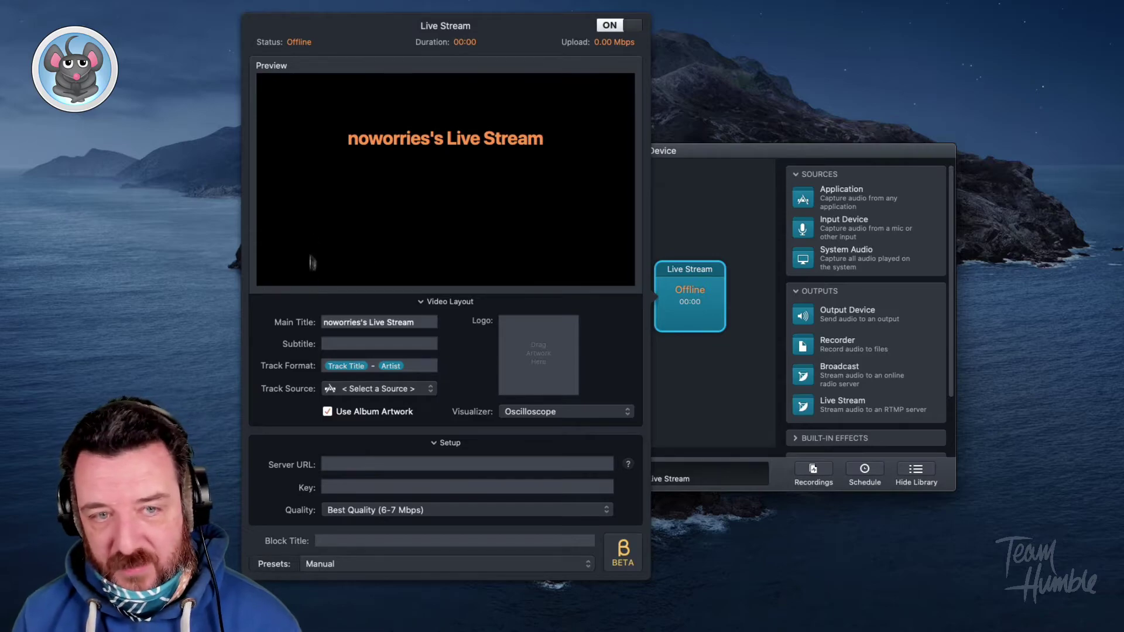
{"action": "left_click", "coordinate": [668, 203]}
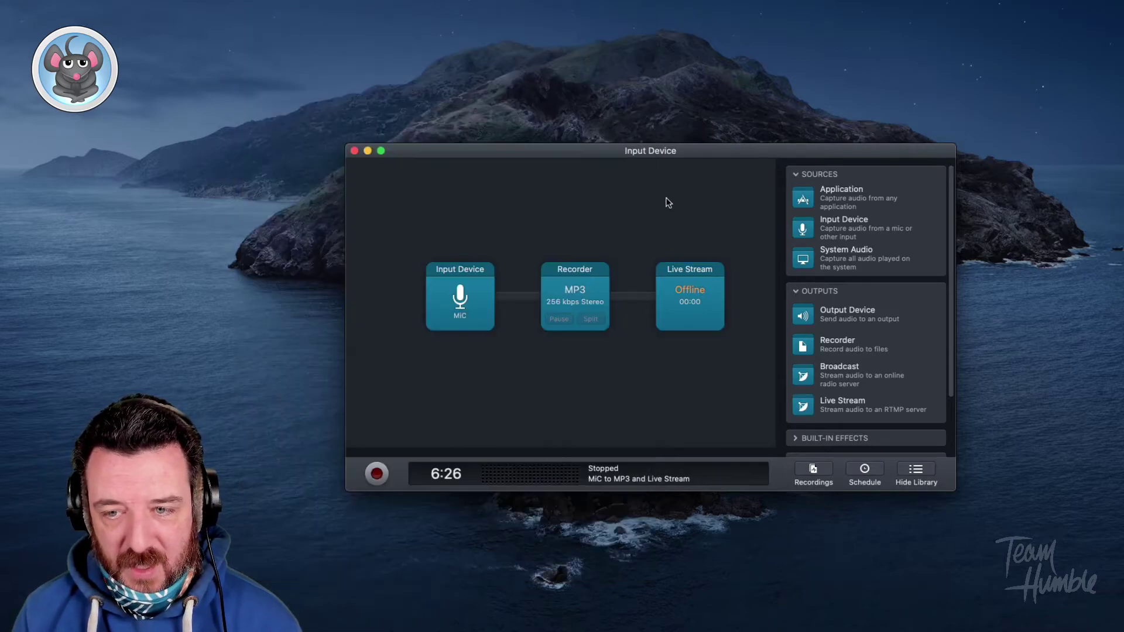
Step: Delete the Live Stream block from the session
{"action": "left_click", "coordinate": [696, 310]}
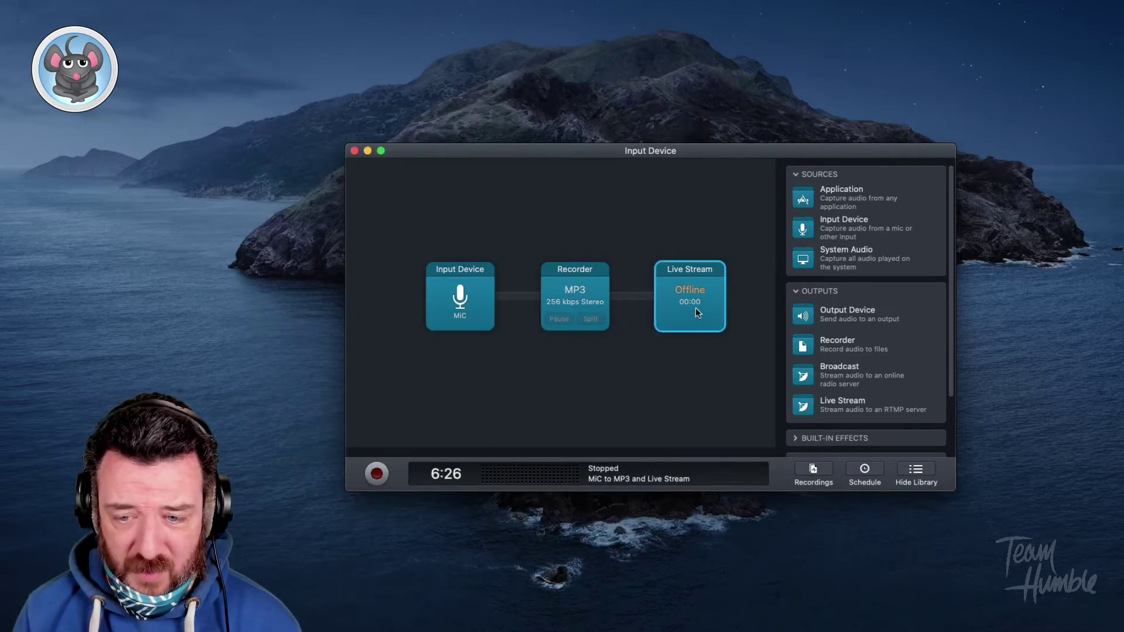
{"action": "right_click", "coordinate": [695, 308]}
{"action": "left_click", "coordinate": [719, 335]}
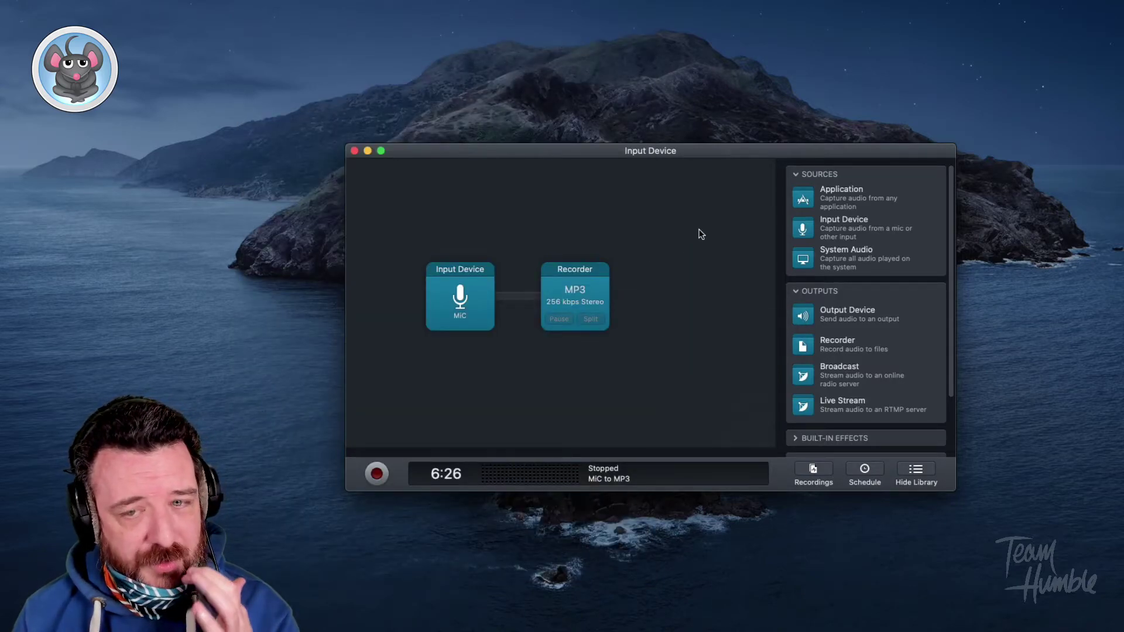
{"action": "left_click_drag", "start_coordinate": [605, 159], "coordinate": [548, 156]}
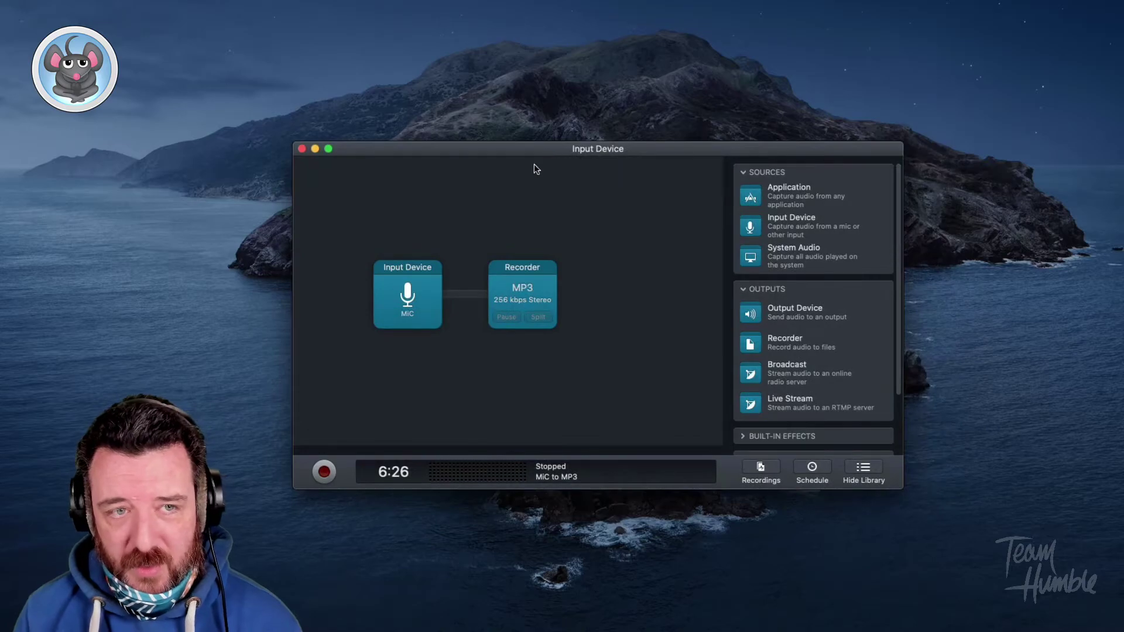
{"action": "left_click", "coordinate": [30, 1]}
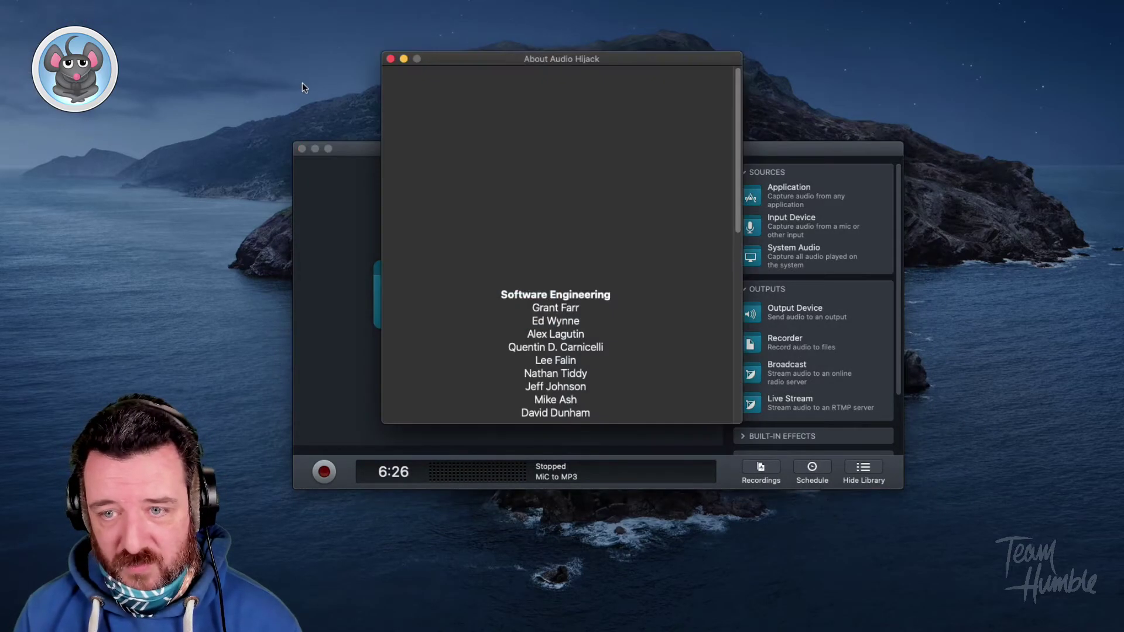
{"action": "scroll", "coordinate": [656, 195], "scroll_direction": "down", "scroll_amount": 10}
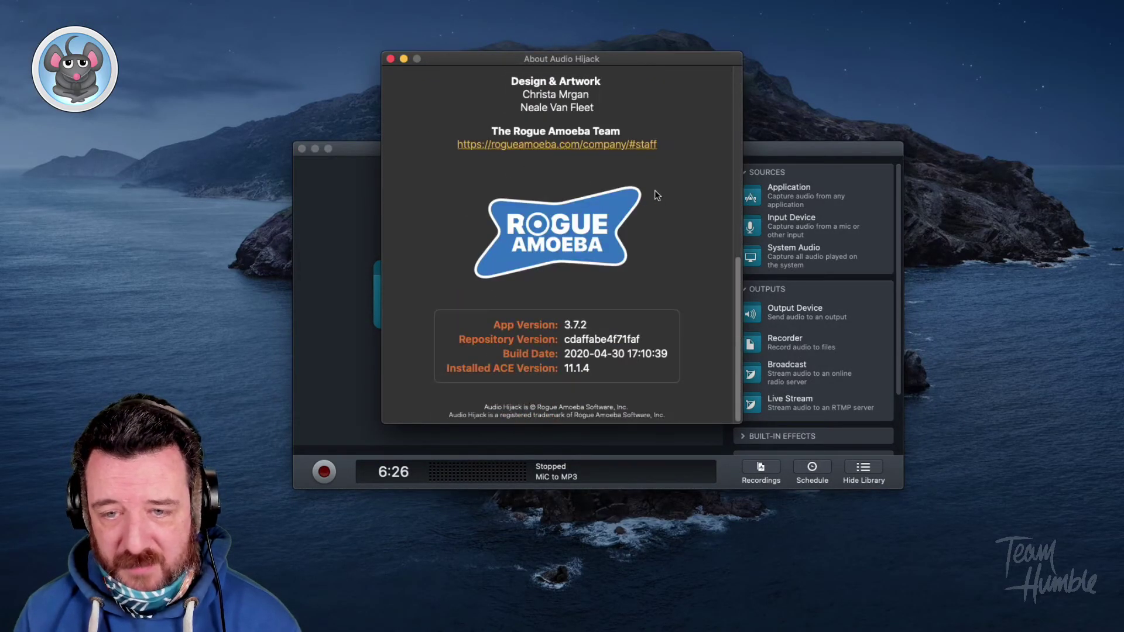
{"action": "scroll", "coordinate": [656, 195], "scroll_direction": "up", "scroll_amount": 10}
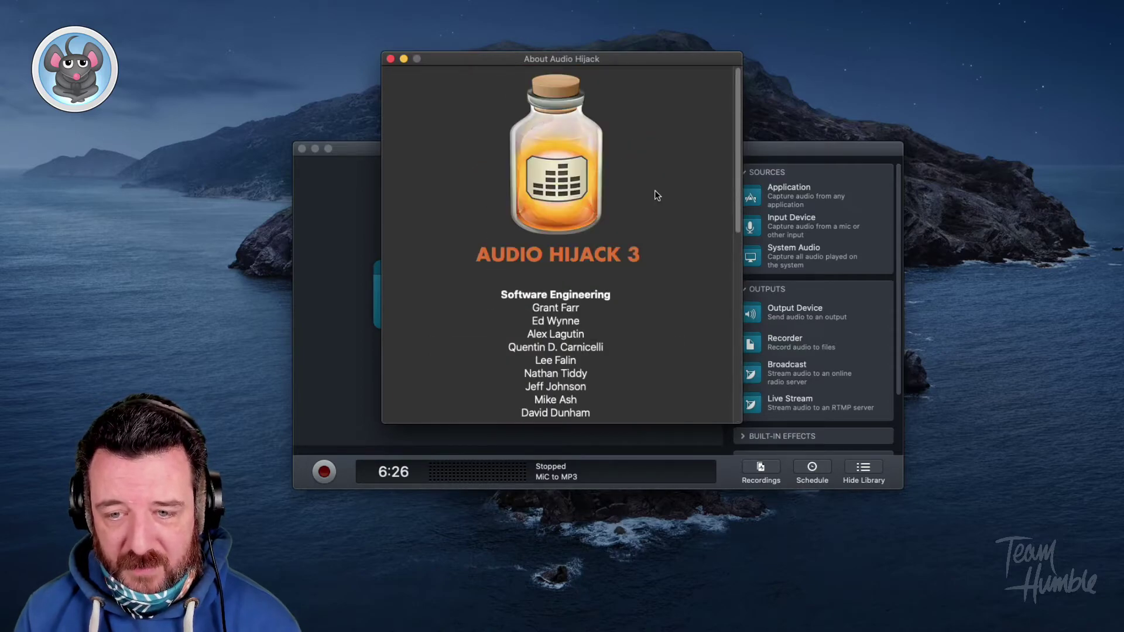
{"action": "scroll", "coordinate": [657, 196], "scroll_direction": "down", "scroll_amount": 10}
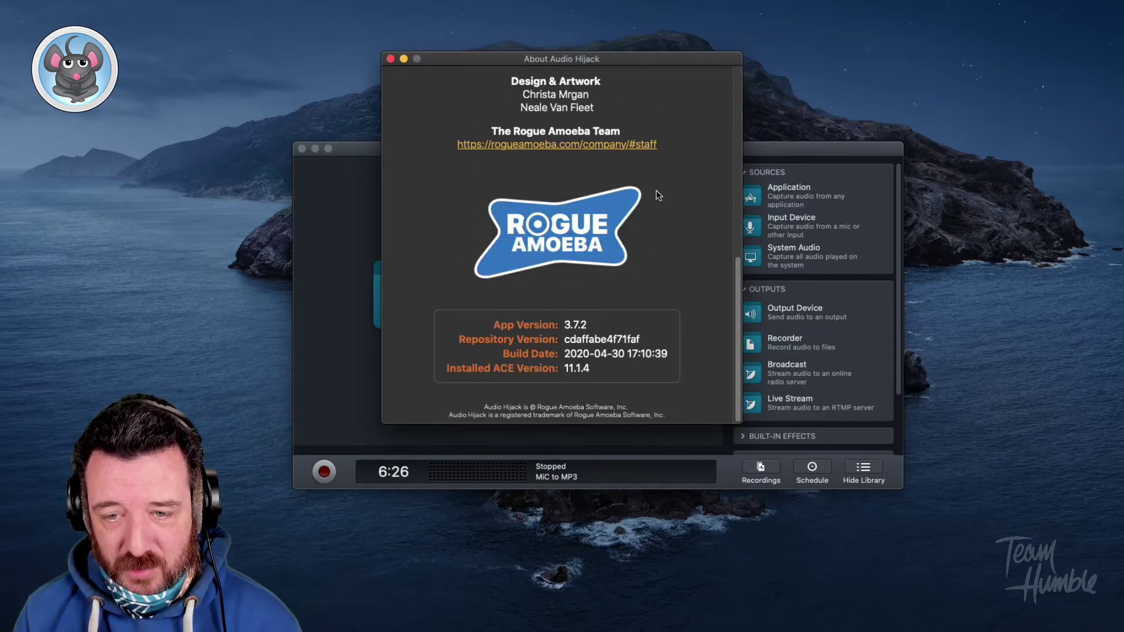
{"action": "scroll", "coordinate": [658, 195], "scroll_direction": "up", "scroll_amount": 10}
{"action": "scroll", "coordinate": [658, 196], "scroll_direction": "down", "scroll_amount": 10}
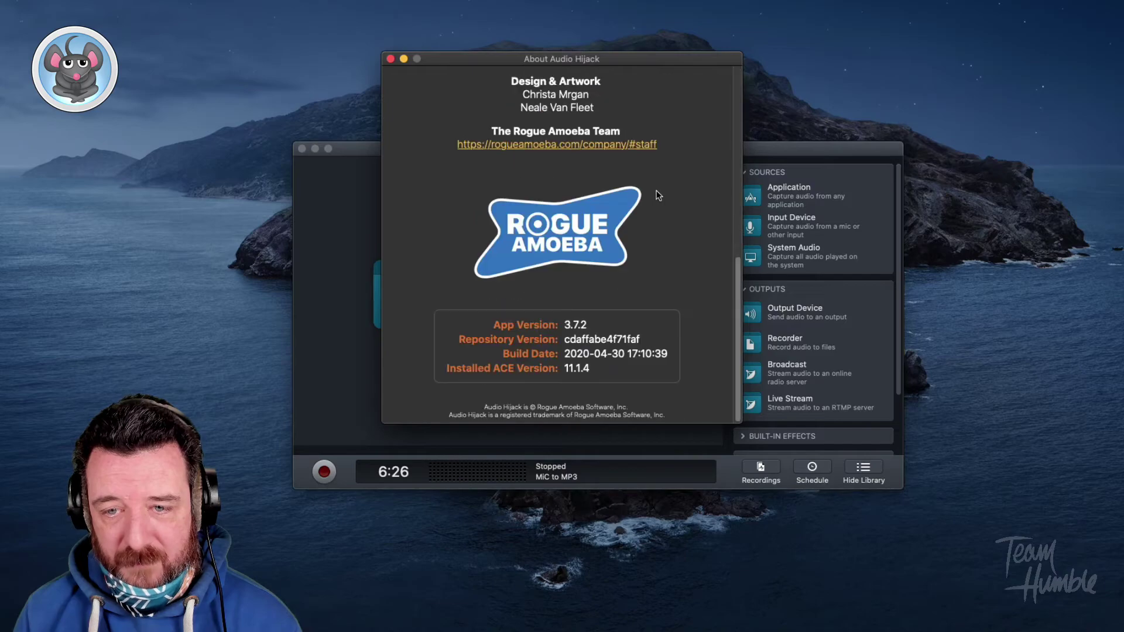
{"action": "scroll", "coordinate": [630, 169], "scroll_direction": "up", "scroll_amount": 10}
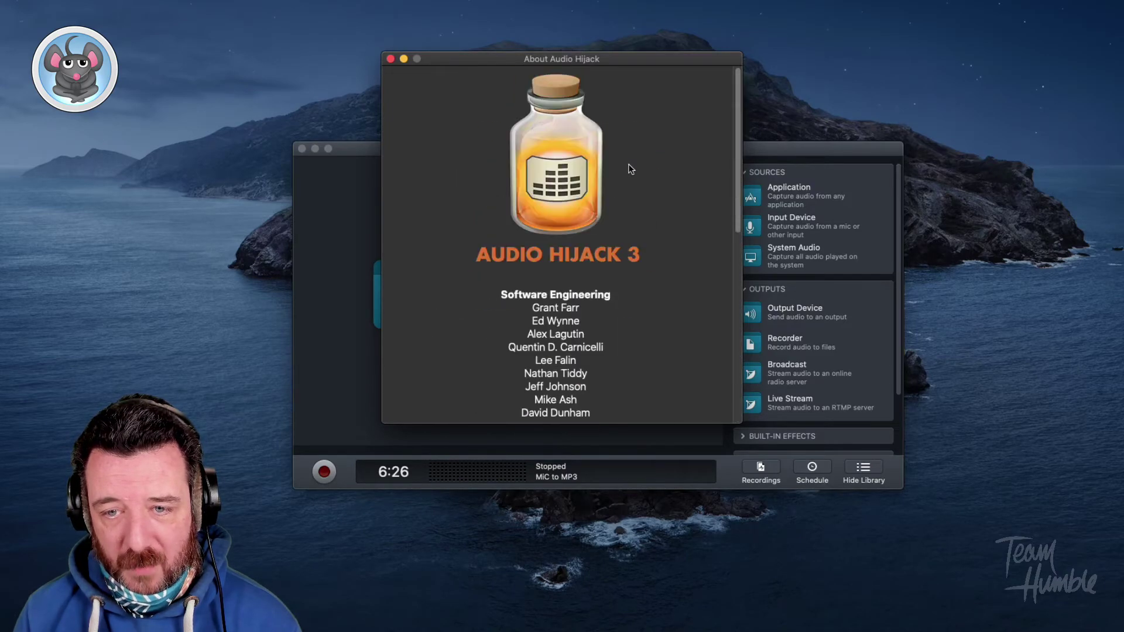
{"action": "left_click", "coordinate": [390, 59]}
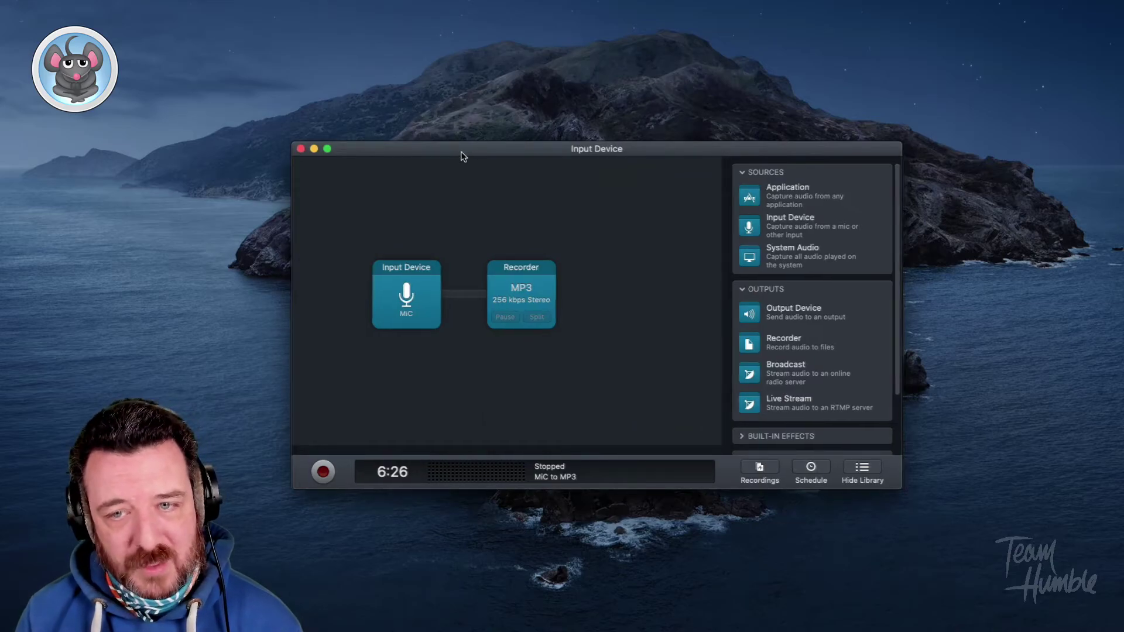
{"action": "left_click_drag", "start_coordinate": [460, 151], "coordinate": [458, 154]}
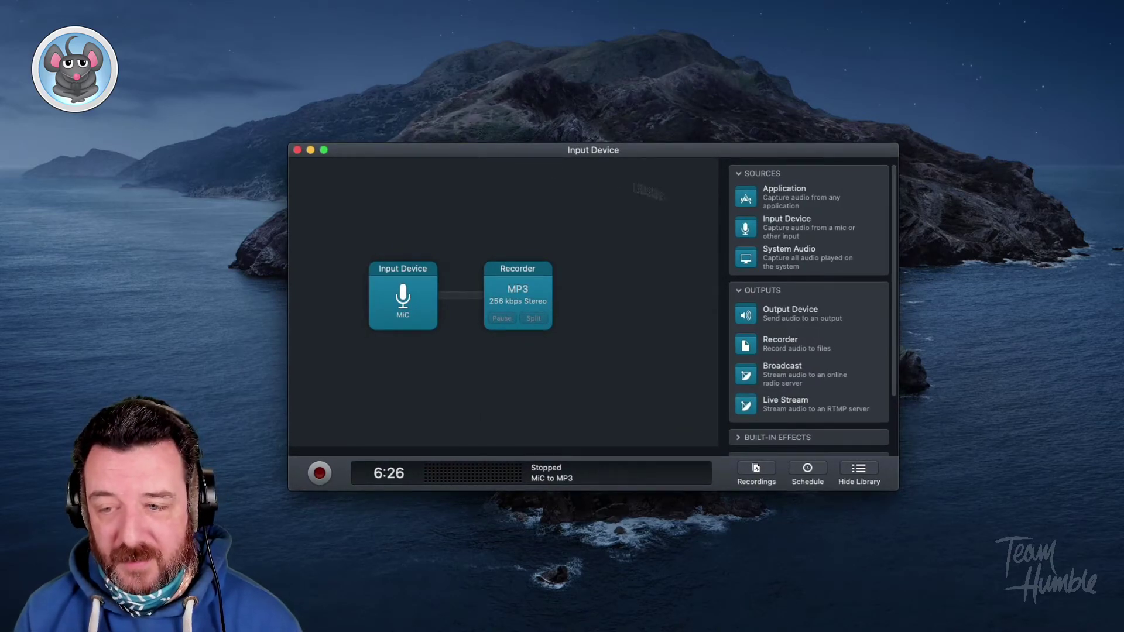